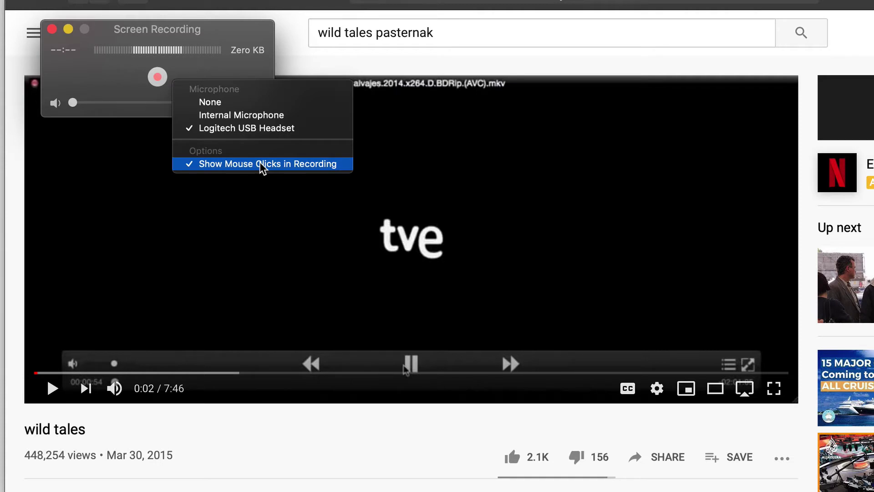
left_click(222, 67)
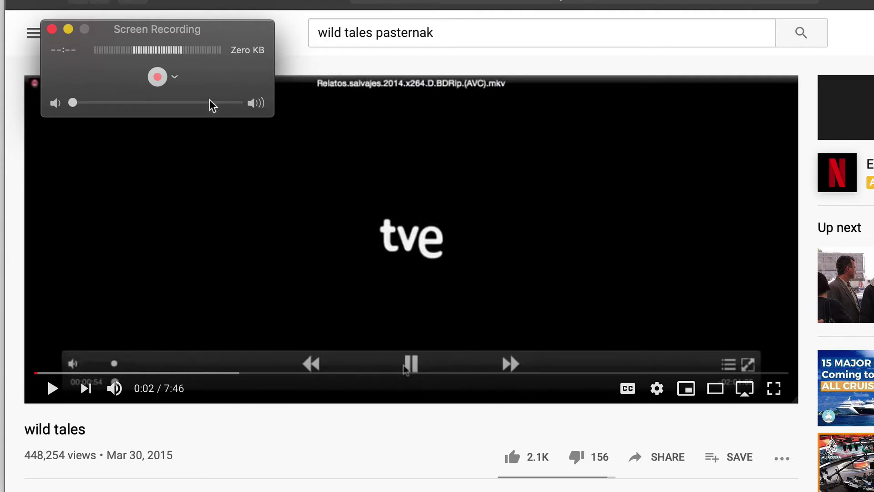
left_click(157, 78)
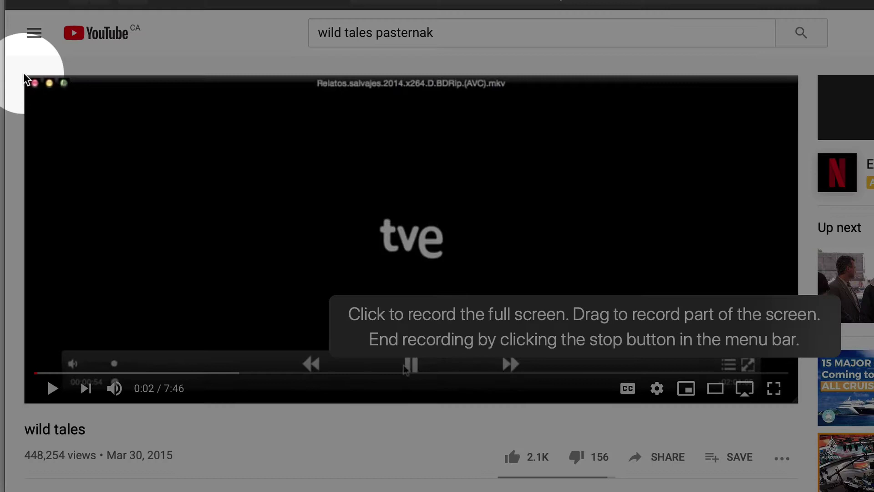
left_click_drag(23, 75, 796, 402)
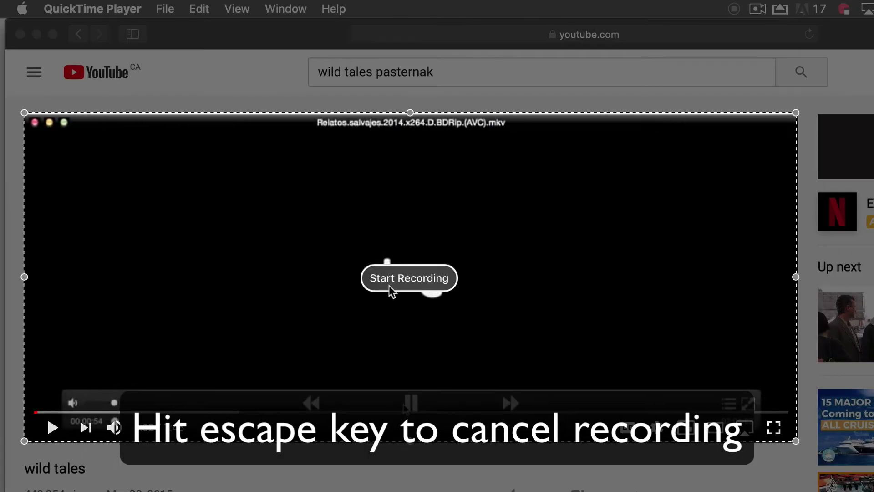
key("Escape")
Record the full screen while the Wild Tales video plays, and end the recording.
left_click(157, 114)
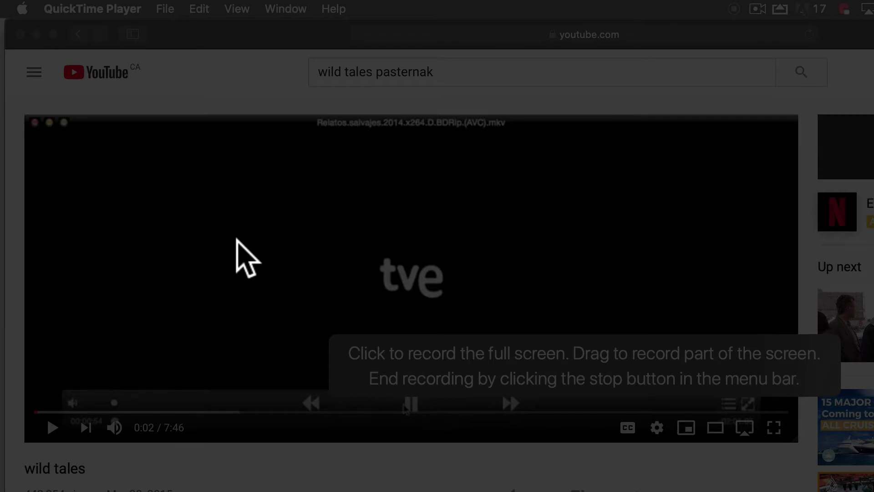
left_click(237, 238)
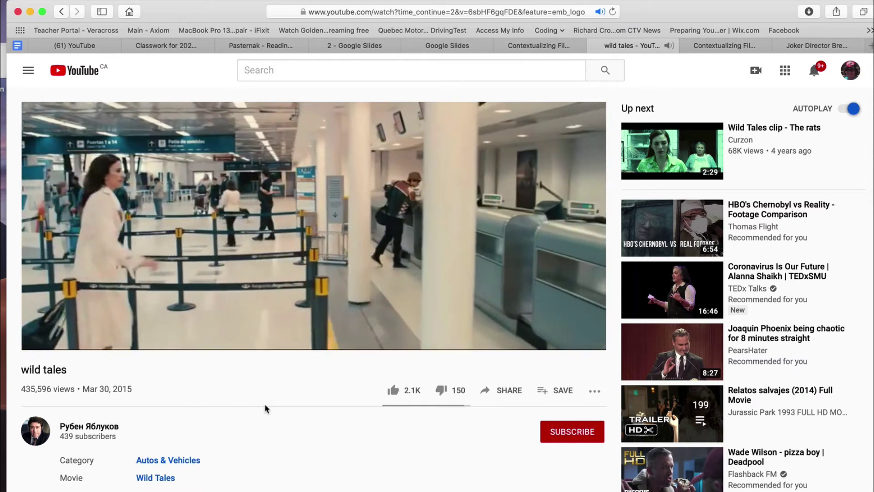
left_click(223, 209)
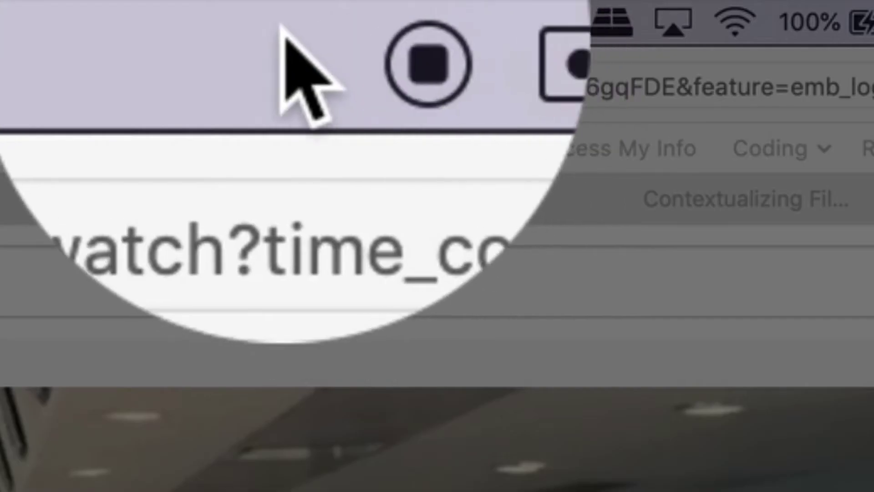
left_click(428, 64)
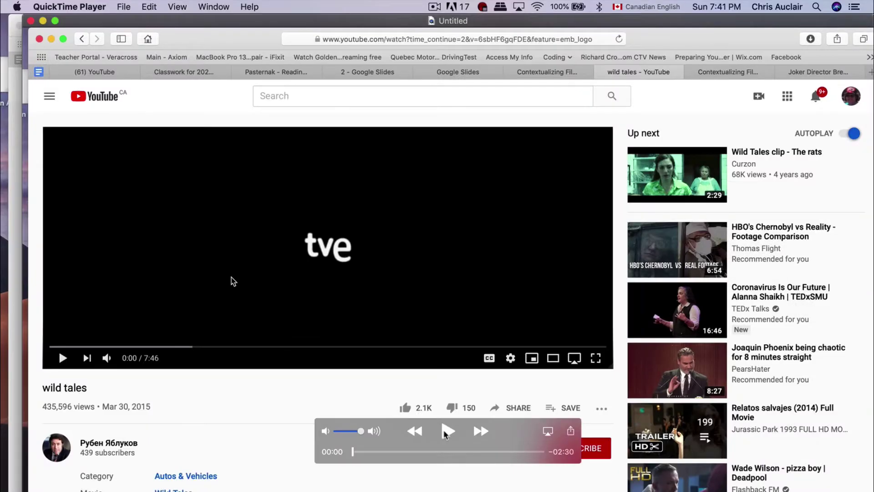
Play back the new screen recording and skip ahead to 00:32 to check it.
left_click(445, 434)
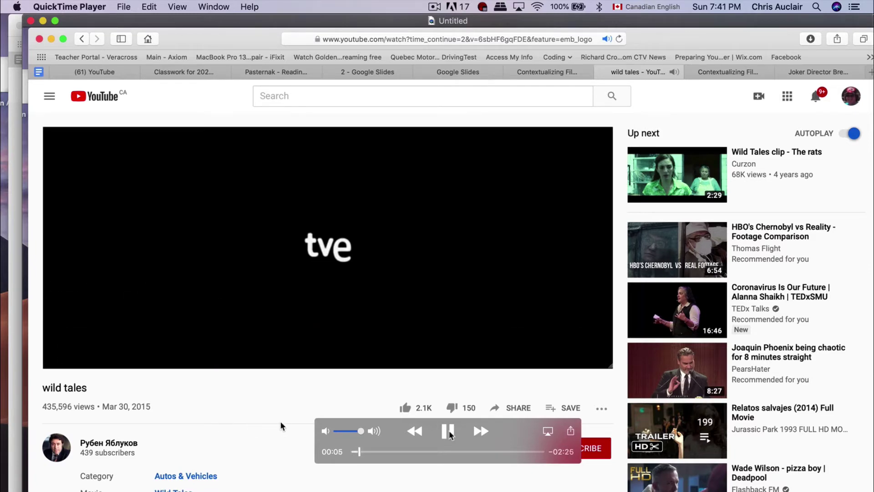
mouse_move(382, 452)
left_mouse_down()
mouse_move(410, 453)
mouse_move(394, 454)
left_mouse_up()
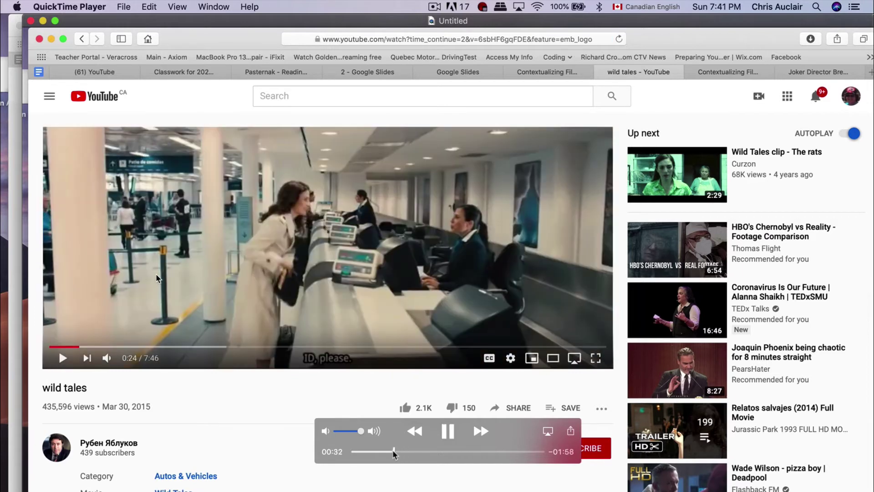
left_click(448, 431)
left_click(448, 431)
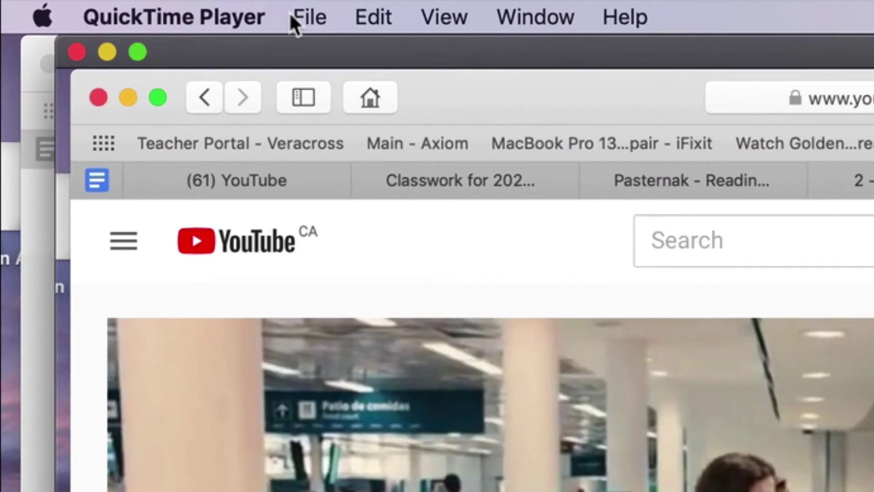
Export the screen recording at 1080p as Pasternak into the e-learning folder.
left_click(294, 21)
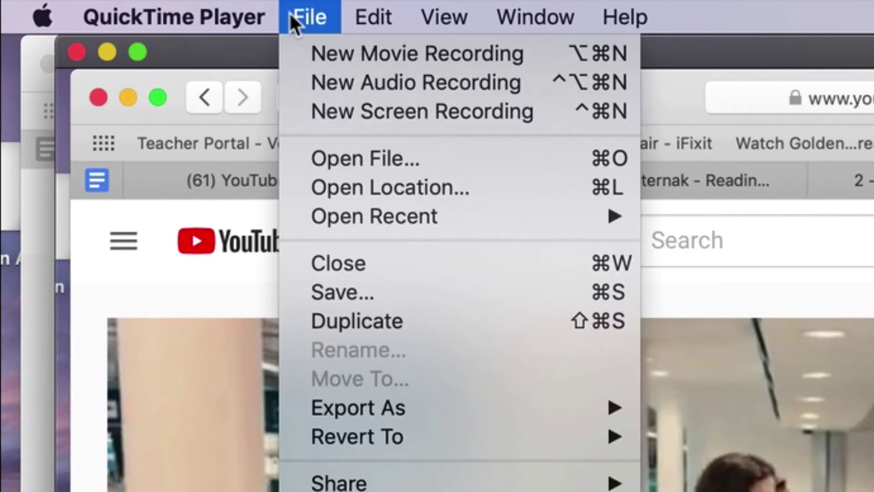
mouse_move(324, 412)
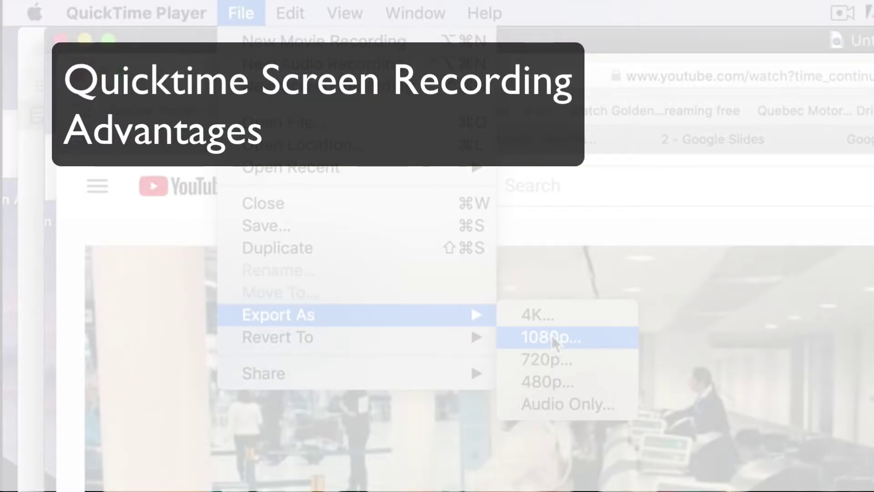
left_click(552, 338)
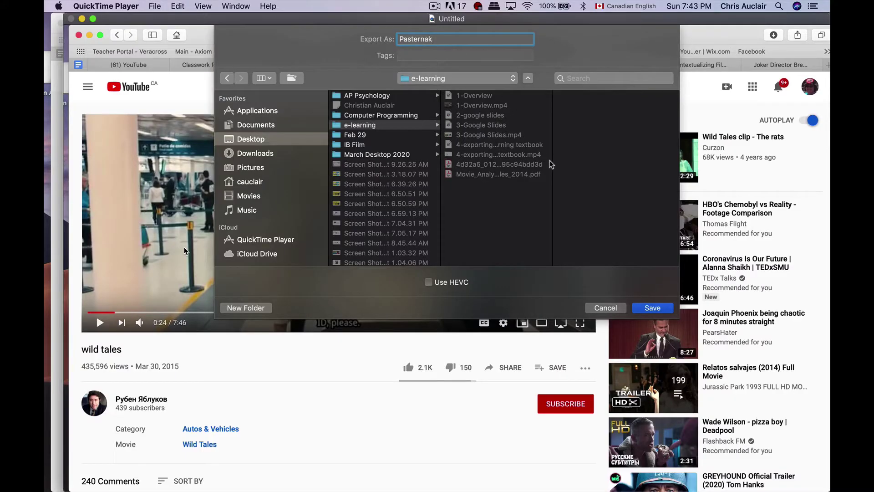
left_click(651, 308)
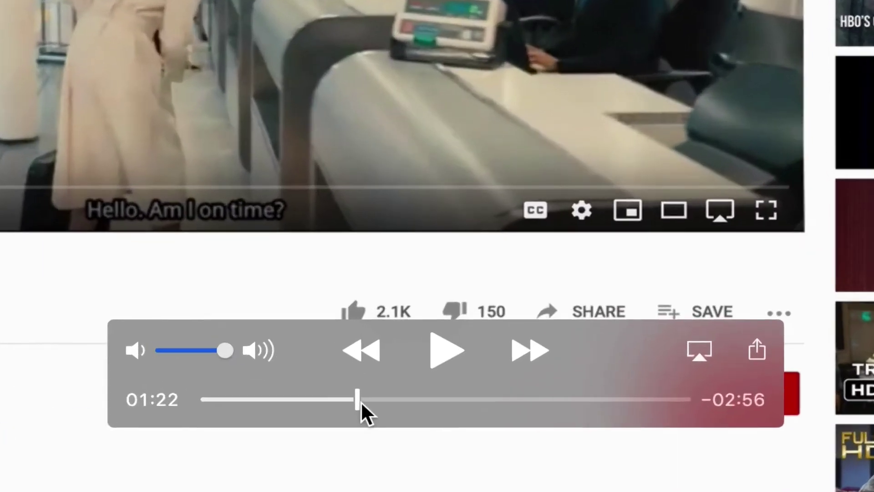
Split the recording into two clips at 01:13 and finish the clip edit.
left_click_drag(379, 368, 357, 367)
left_click_drag(283, 405, 336, 402)
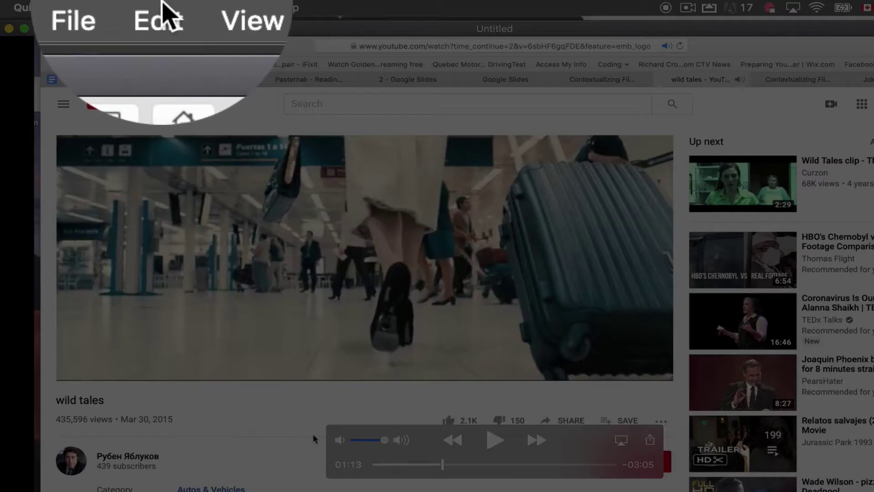
left_click(160, 8)
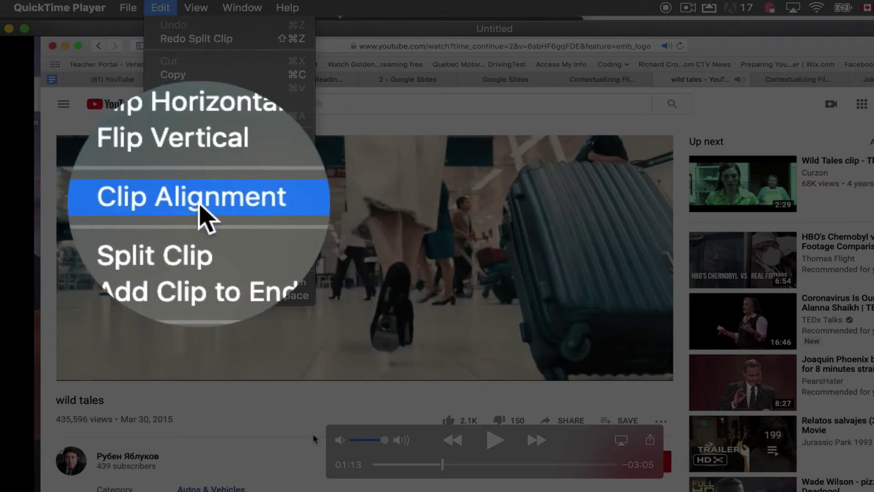
left_click(201, 223)
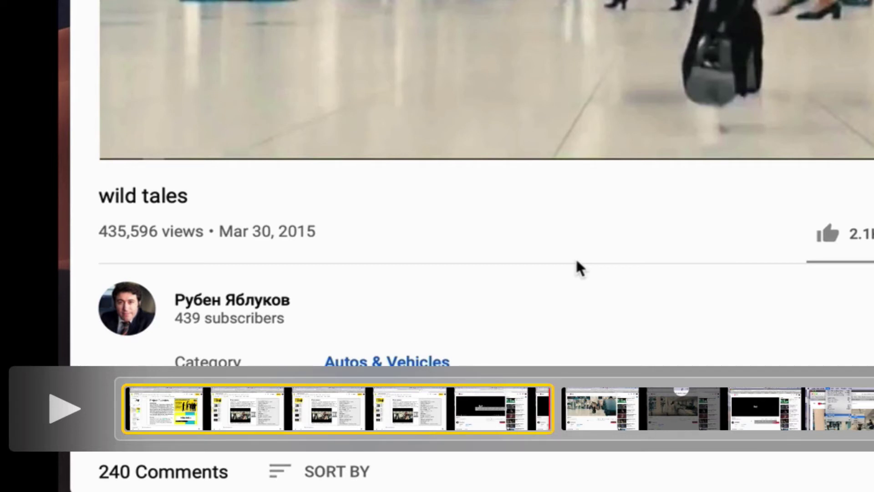
left_click(858, 408)
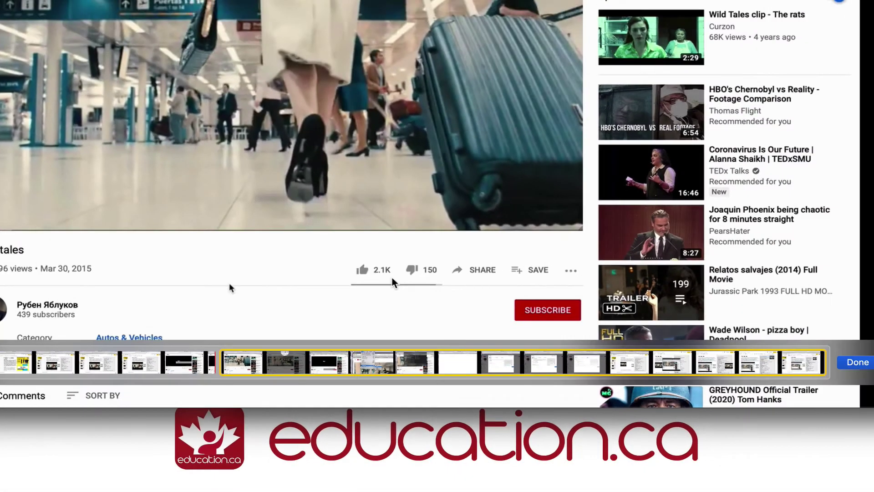
left_click(858, 362)
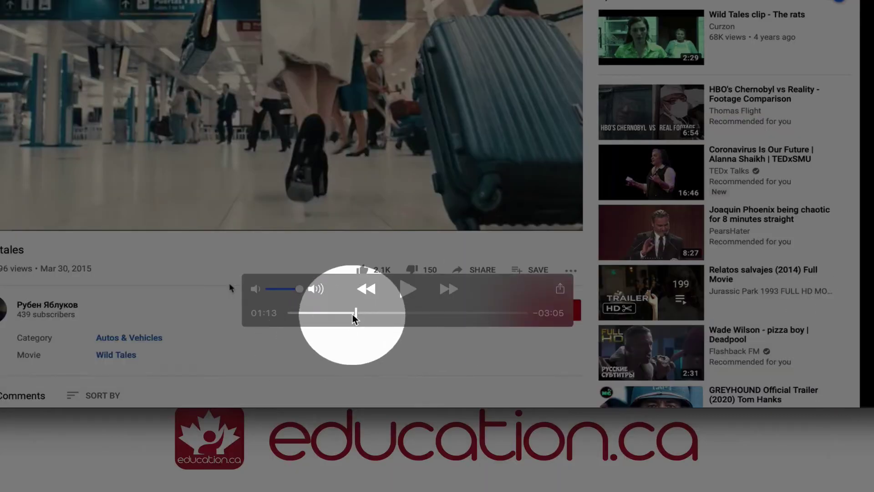
Split the second clip at a later point, during the check-in counter scene.
left_click_drag(354, 317, 408, 309)
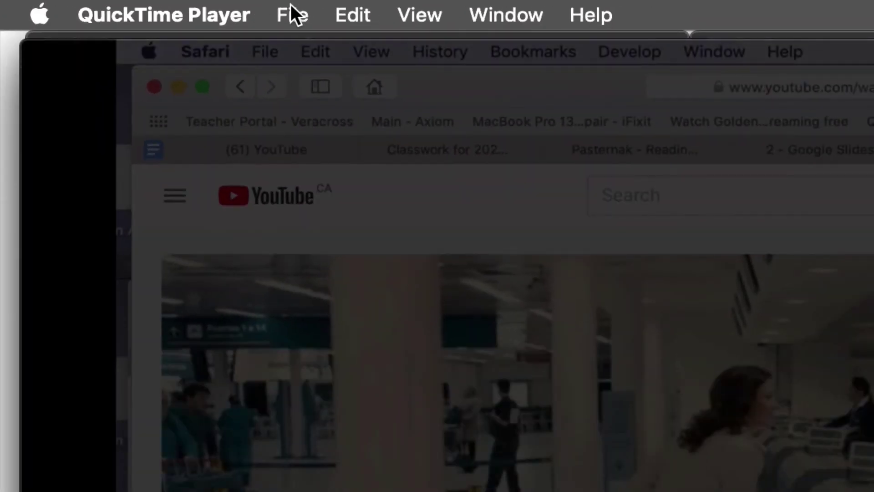
left_click(326, 5)
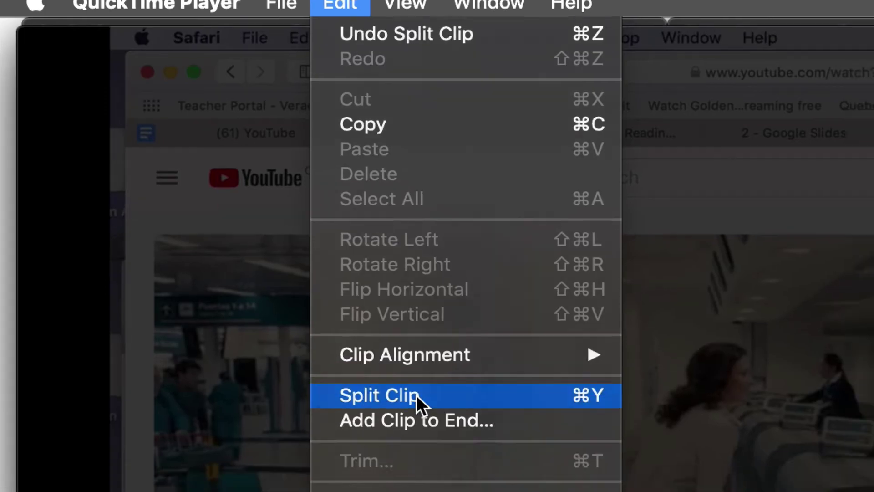
left_click(431, 420)
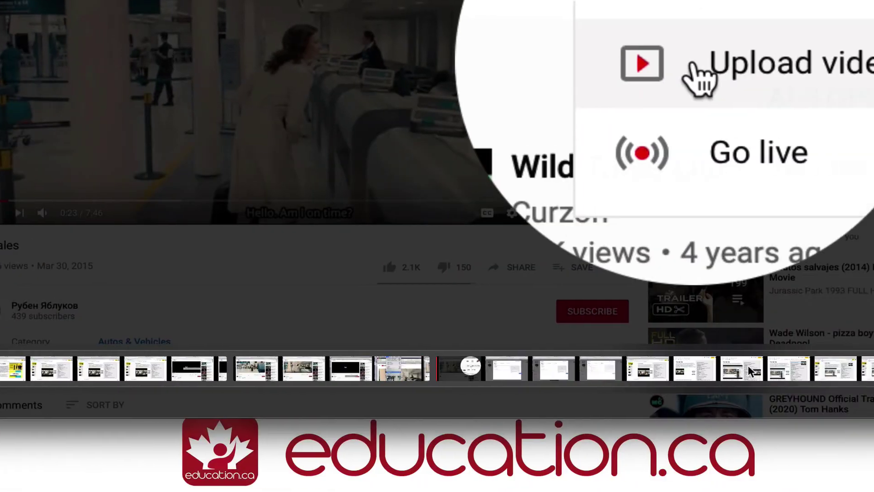
Delete the first and last clips, keeping only the middle section, and finish the clip edit.
left_click(588, 368)
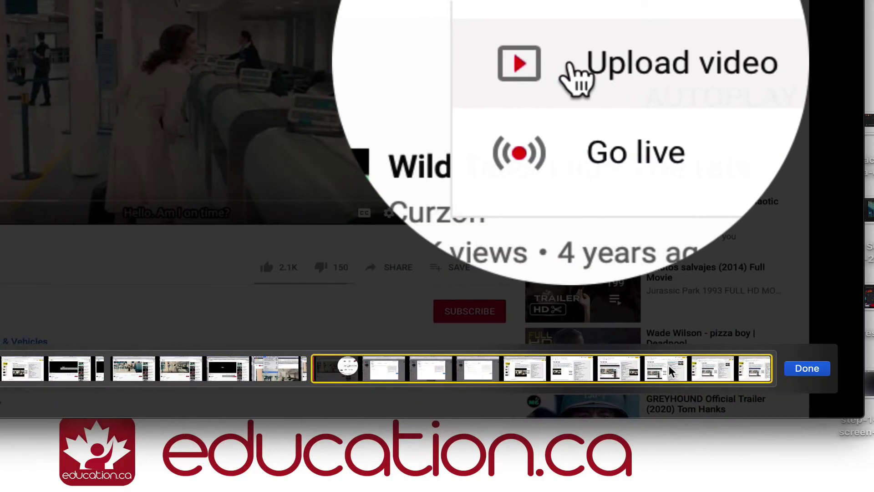
left_click(207, 380)
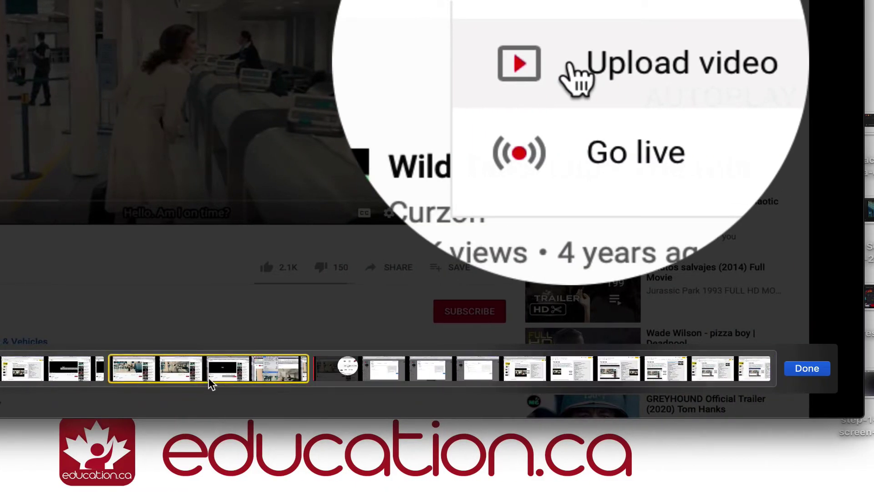
left_click(17, 368)
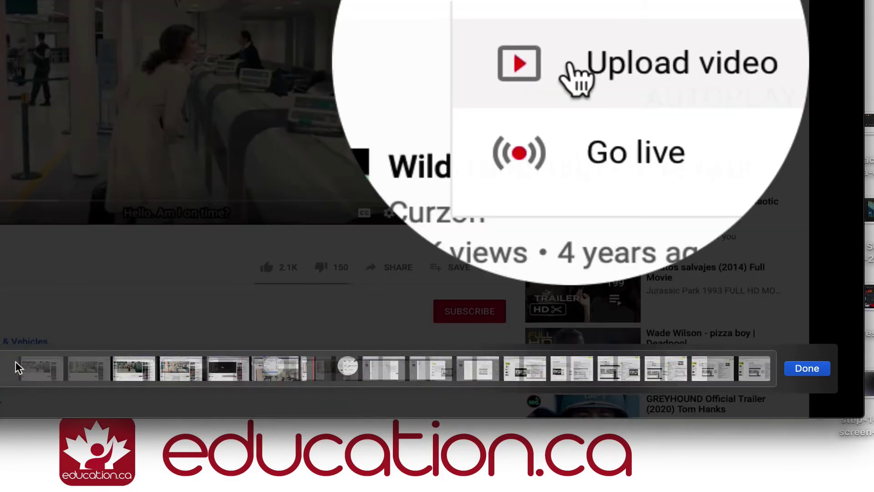
key("Delete")
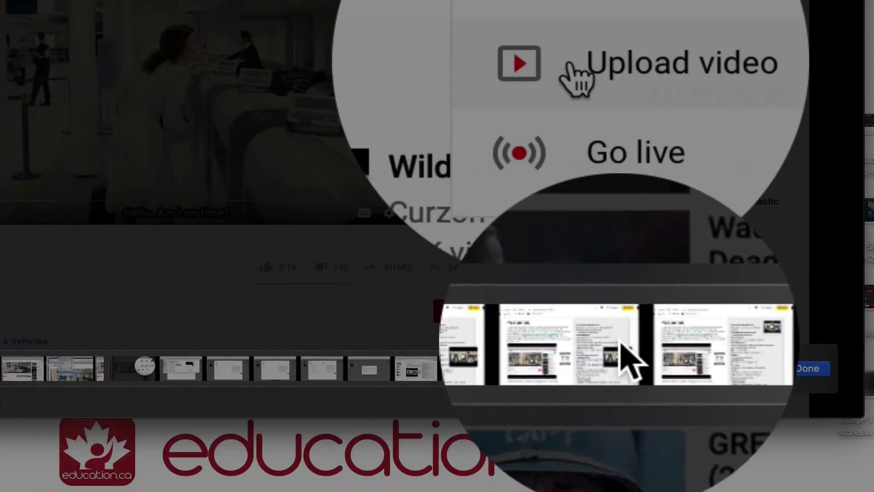
left_click(620, 367)
key("Delete")
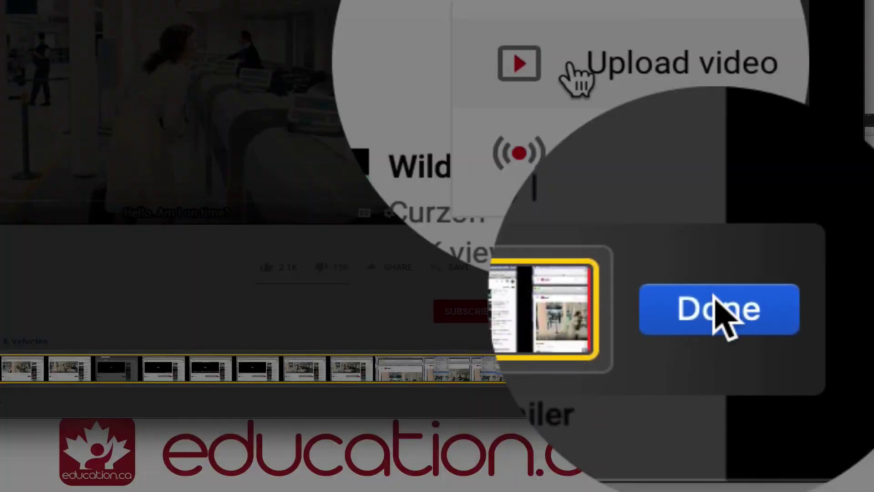
left_click(713, 295)
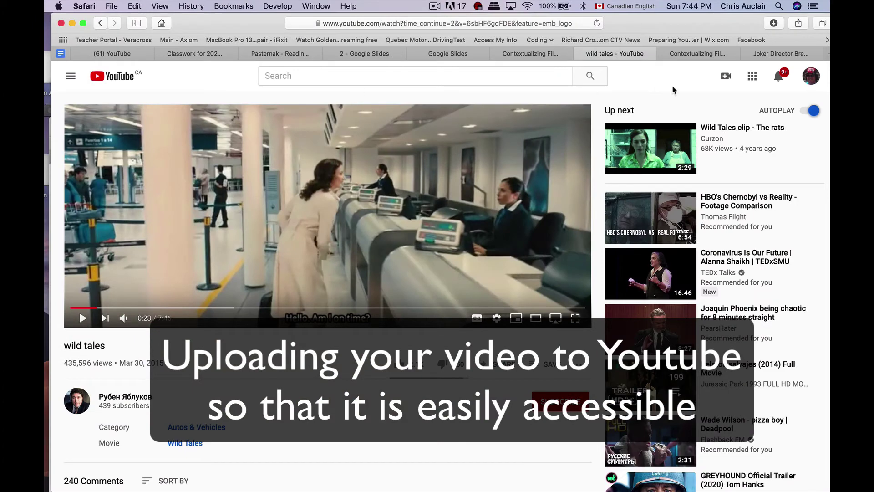
Upload Pasternak.mov from the e-learning folder to YouTube and copy its video link.
left_click(726, 76)
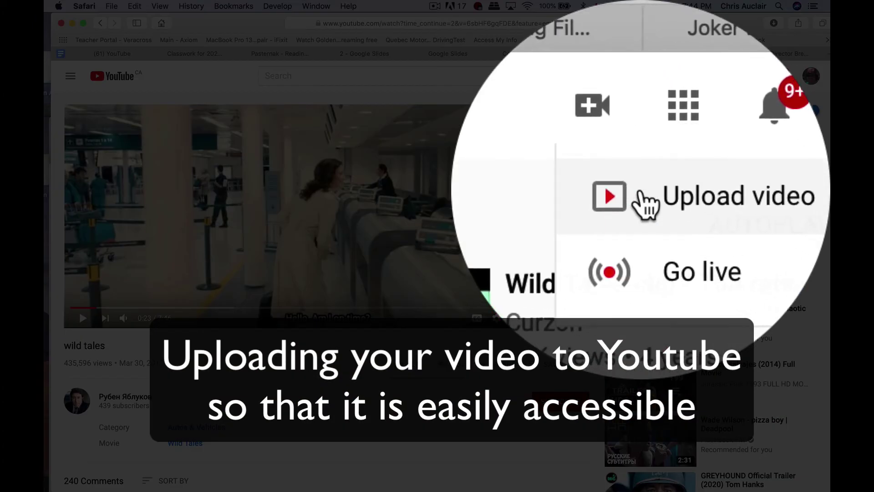
left_click(738, 102)
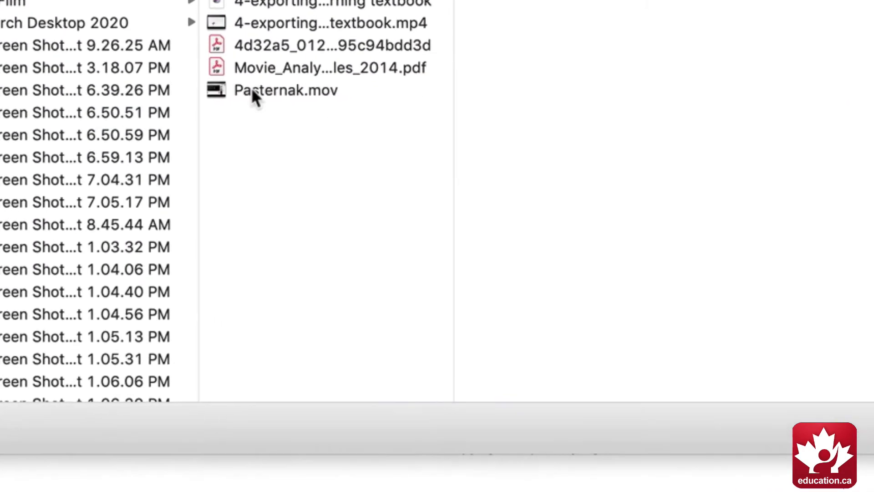
left_click(366, 178)
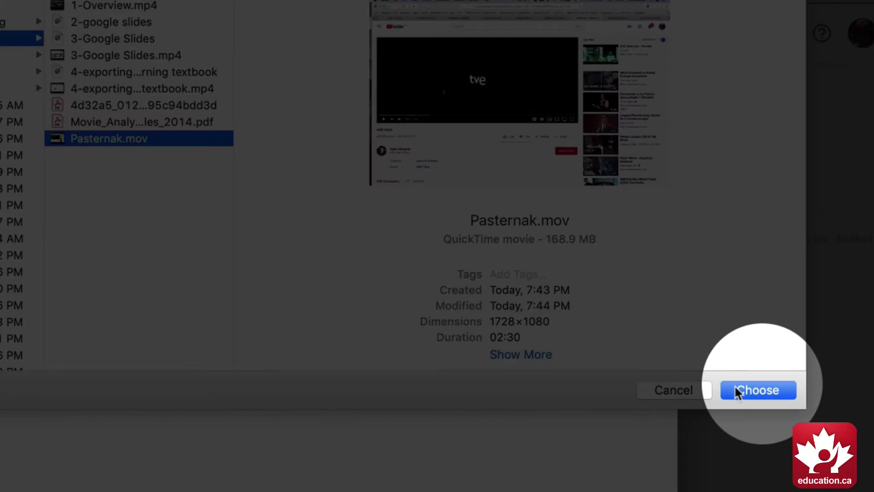
left_click(735, 387)
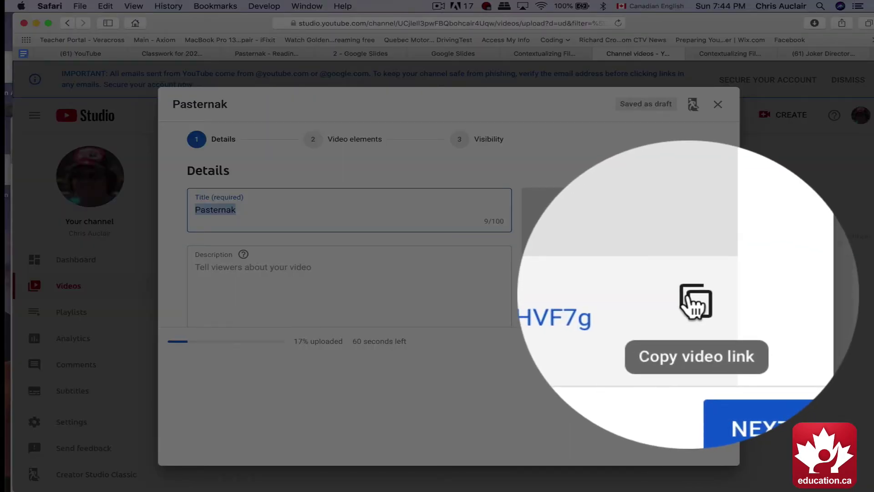
left_click(690, 297)
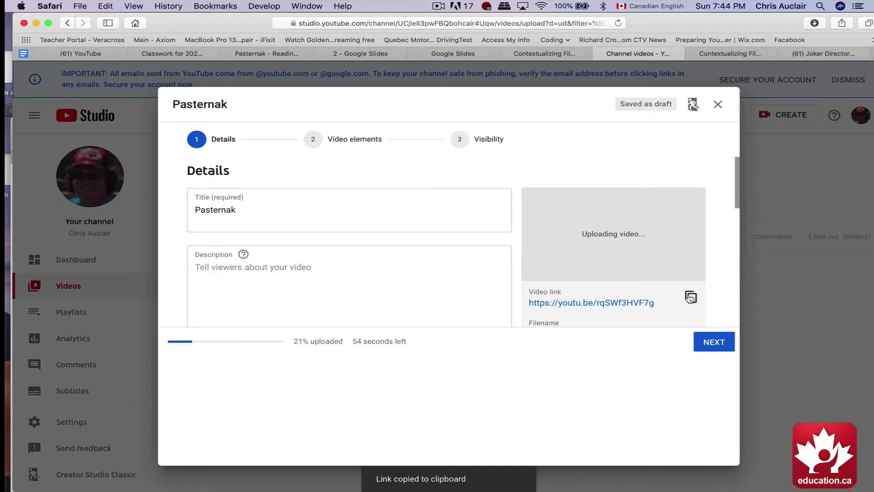
Mark the Pasternak video as made for kids and continue to the Video elements stage.
left_click(714, 342)
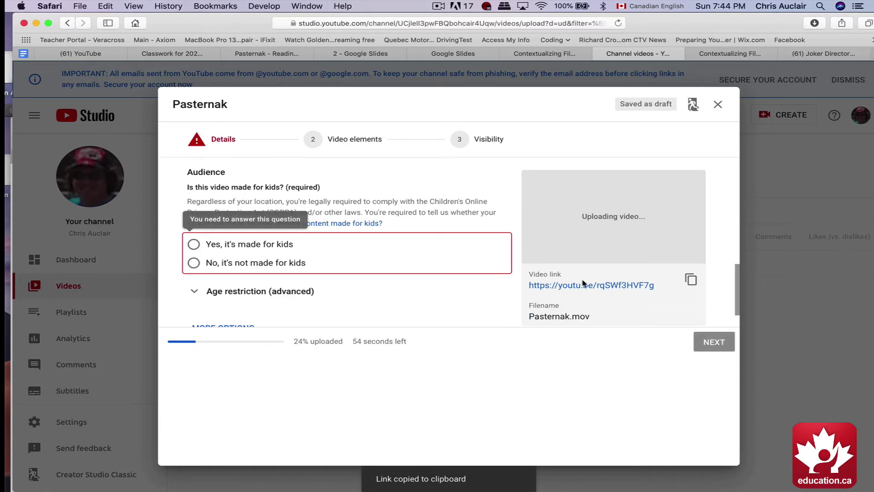
left_click(209, 245)
scroll(346, 250, "down", 2)
left_click(713, 342)
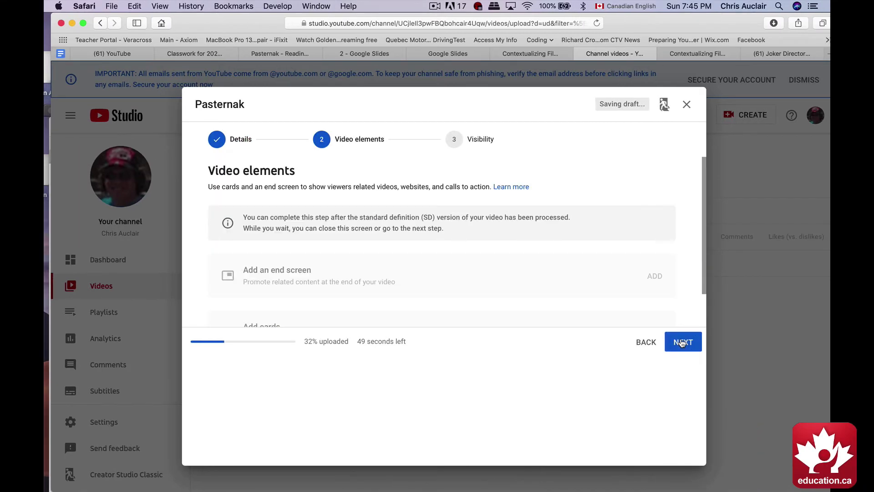
Set the Pasternak video's visibility to Public and publish it.
left_click(681, 340)
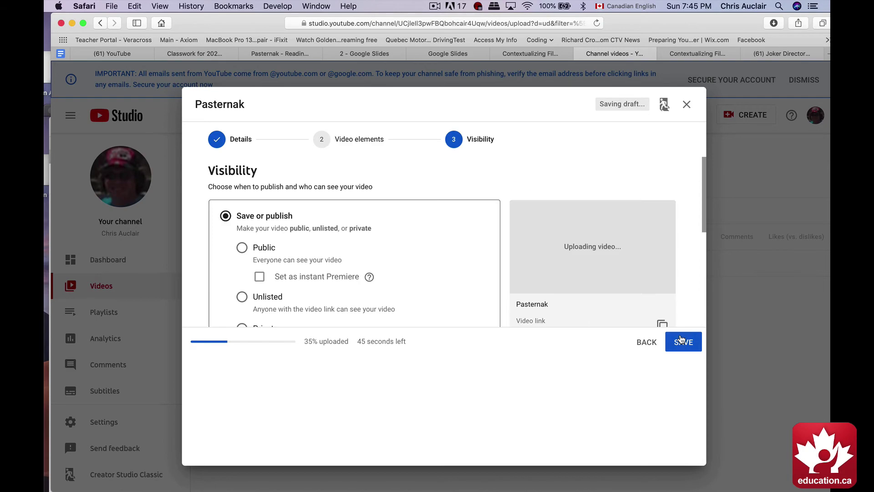
scroll(350, 248, "down", 1)
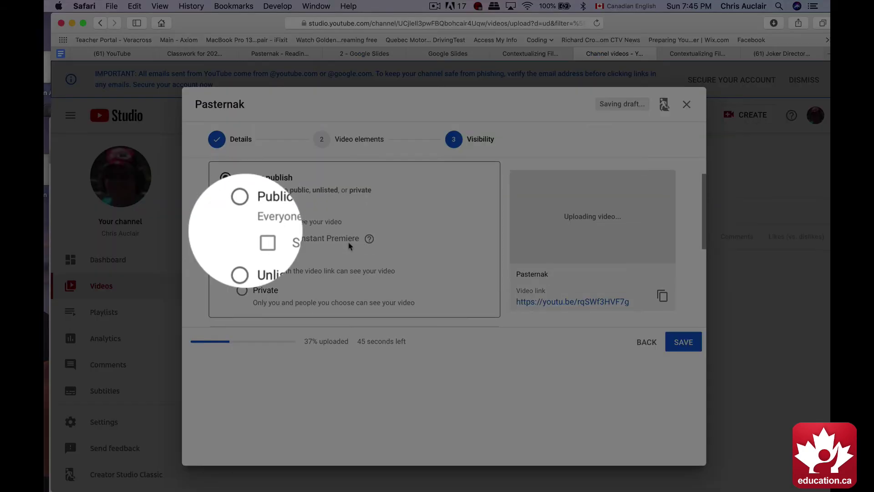
left_click(242, 208)
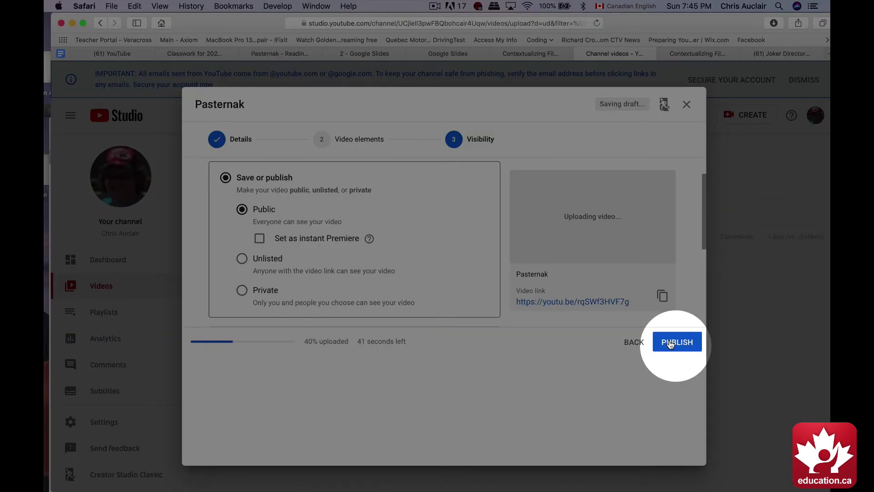
left_click(670, 344)
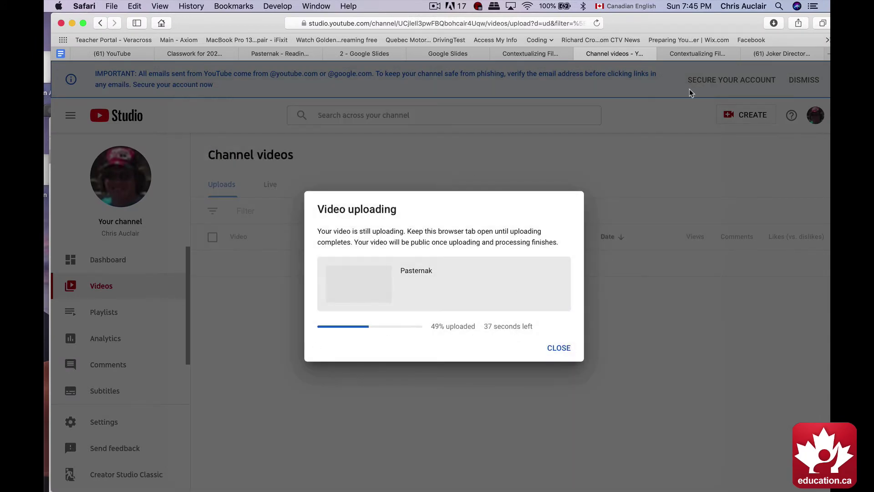
Switch to the Contextualizing Film presentation and shrink the existing wild tales video on the Pasternak slide to about half its width.
left_click(529, 54)
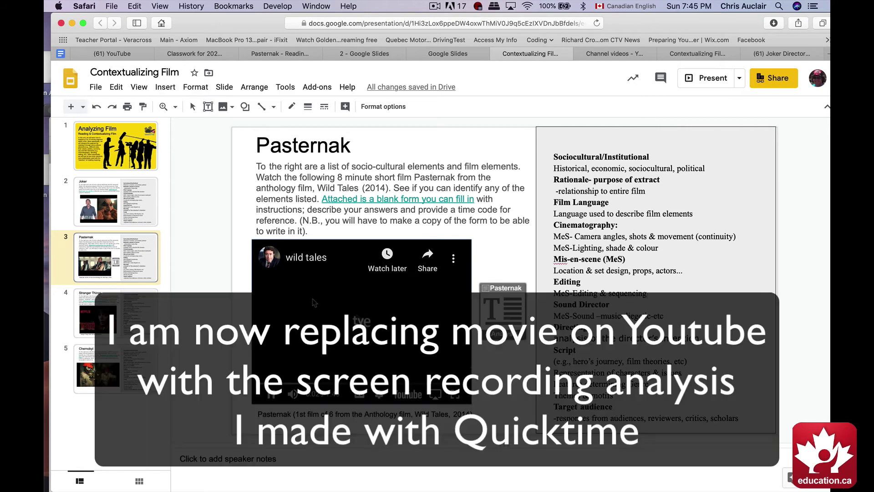
left_click(472, 397)
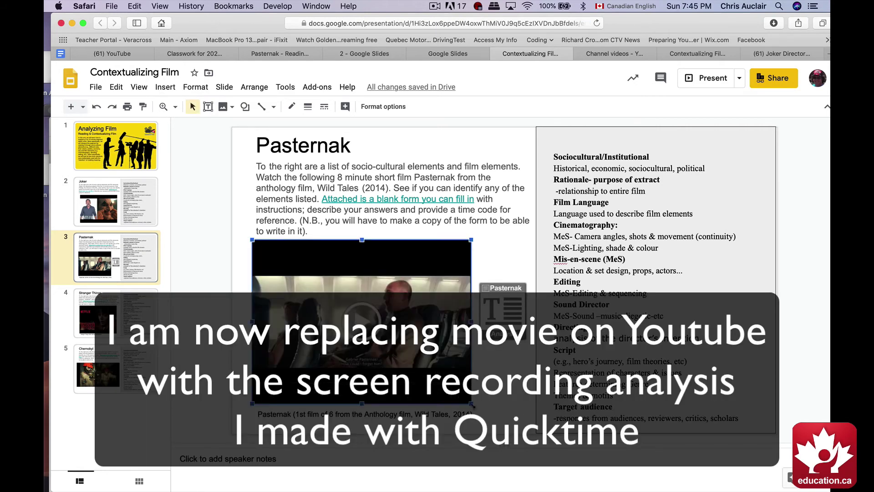
left_click_drag(472, 403, 373, 330)
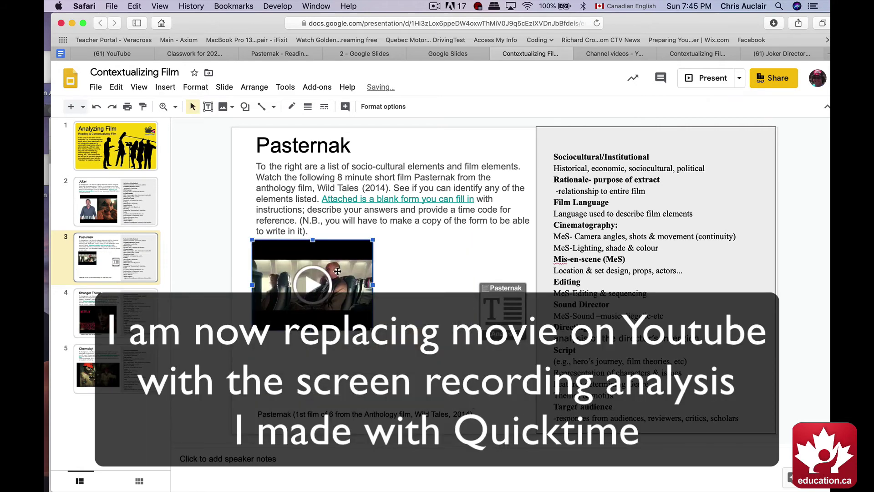
left_click_drag(338, 272, 337, 278)
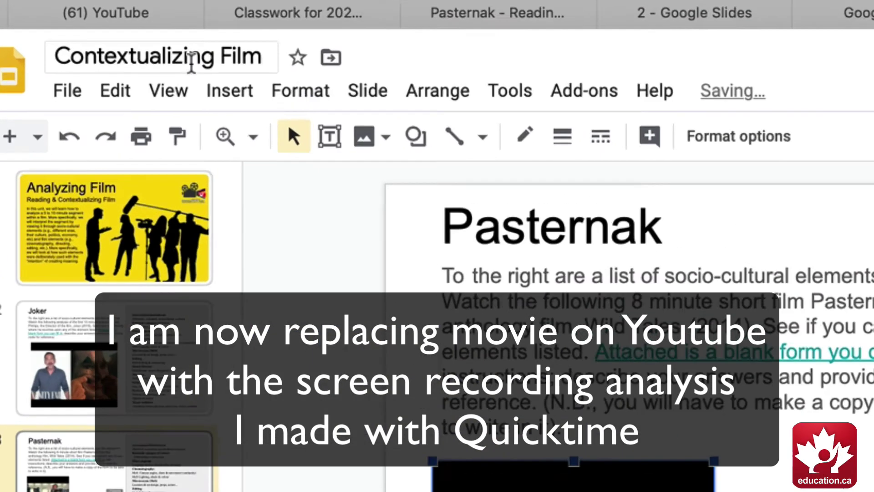
left_click(165, 87)
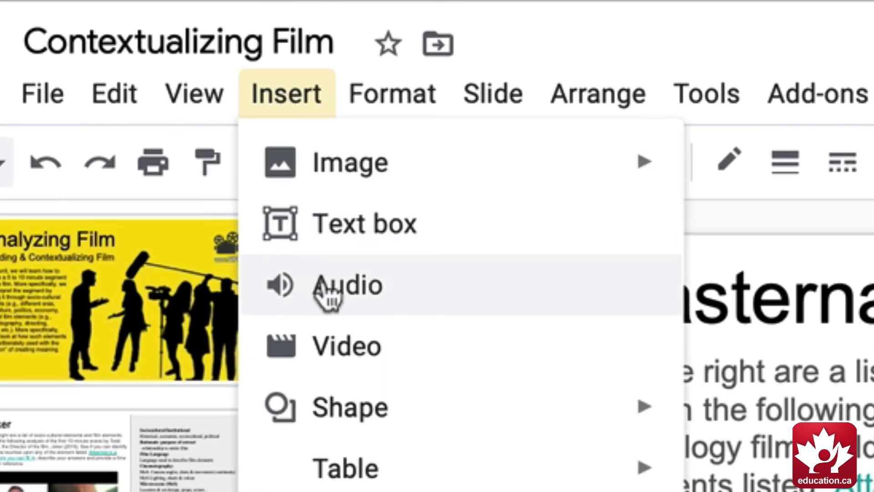
left_click(331, 340)
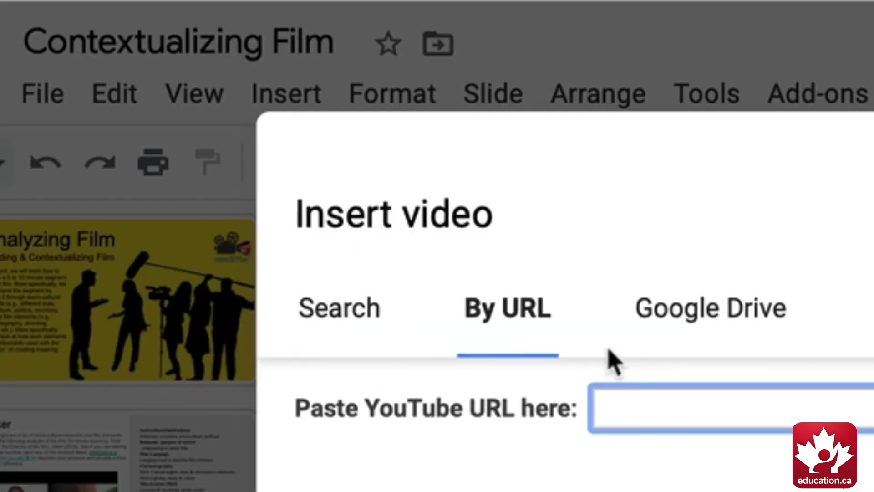
key("super+v")
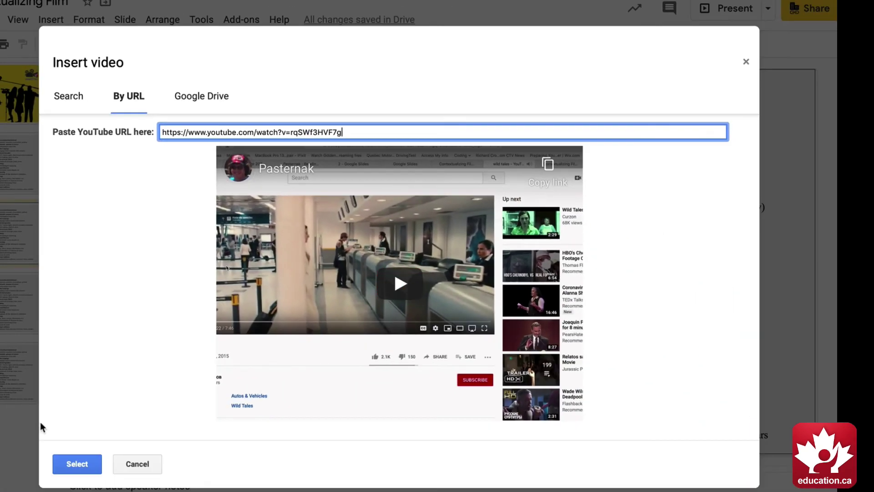
left_click(65, 462)
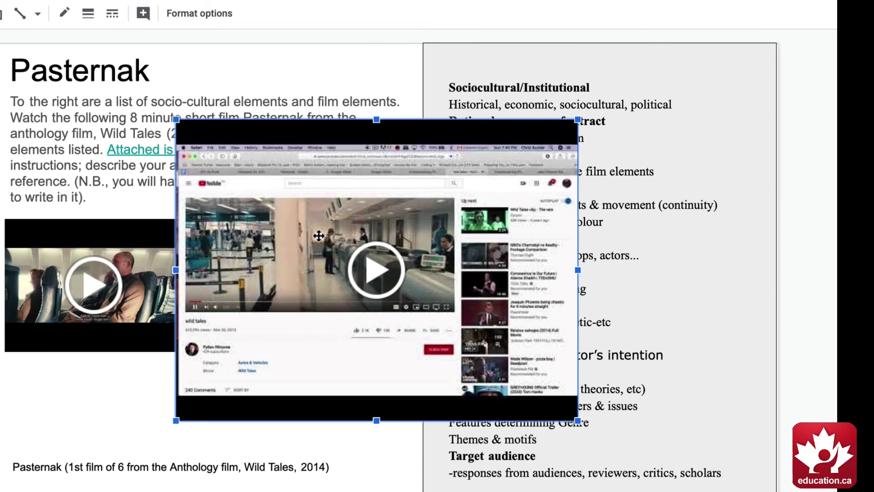
Move the original video over the film elements list and fit the new video below the instructions, clear of the Analysis icon.
left_click_drag(318, 235, 237, 275)
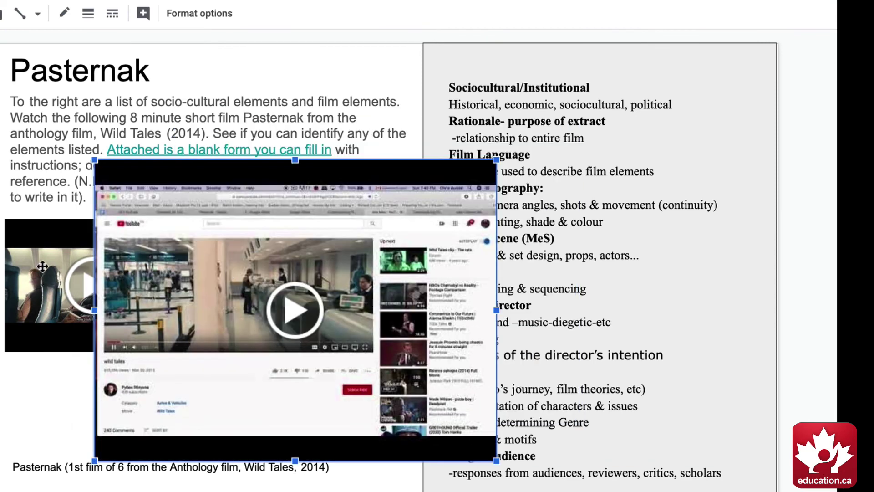
left_click_drag(33, 248, 644, 264)
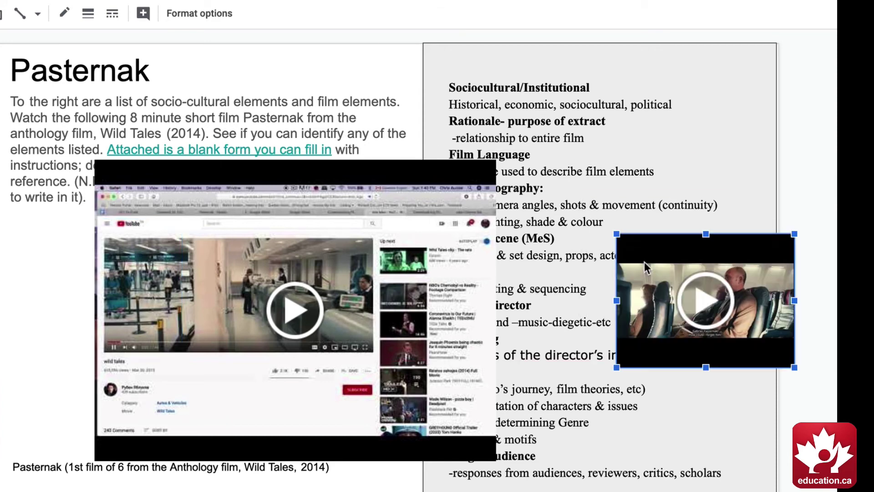
left_click_drag(360, 201, 277, 183)
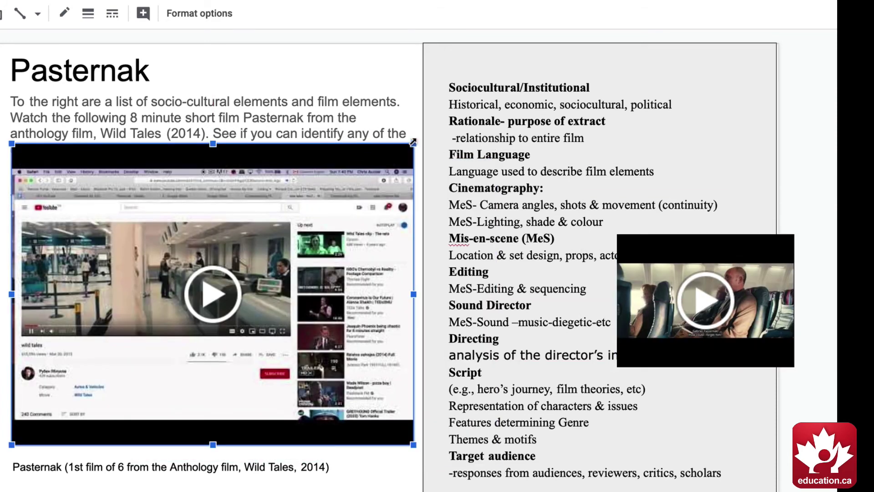
left_click_drag(413, 142, 323, 211)
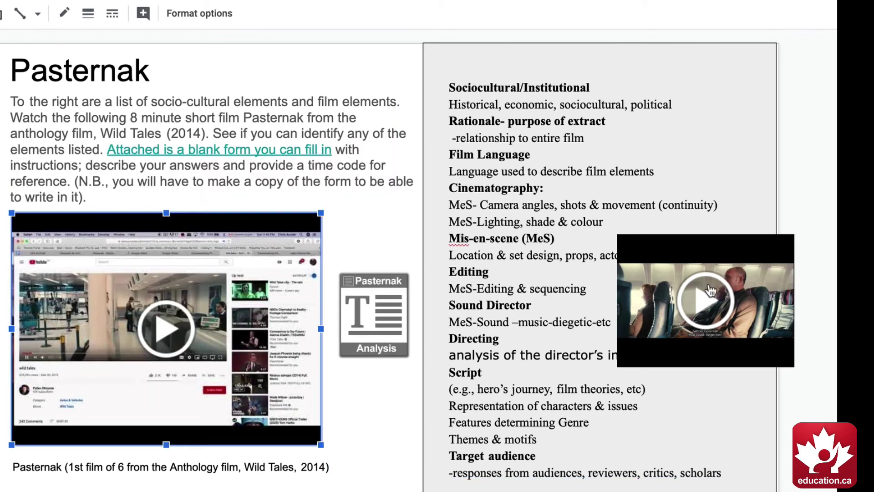
Shrink the original video further and place it in the upper-right corner of the film elements box.
left_click(747, 280)
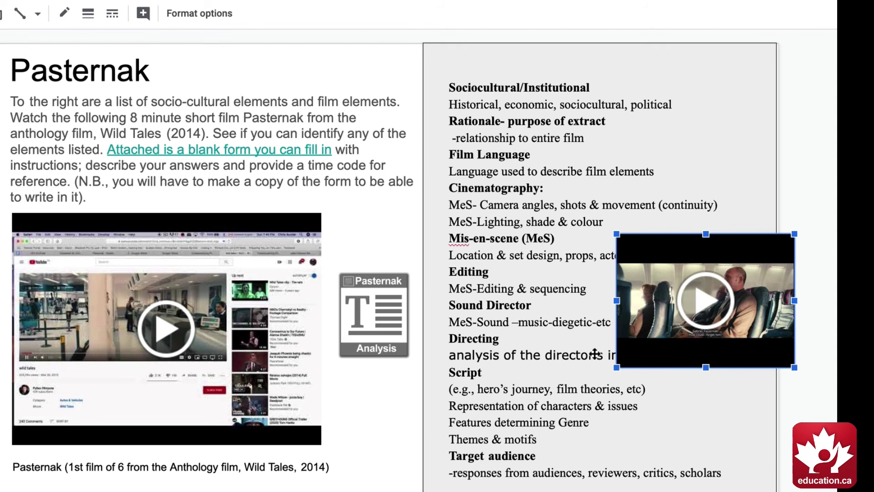
left_click(617, 364)
left_click(627, 360)
left_click_drag(616, 367, 689, 312)
left_click_drag(784, 265, 750, 92)
Narrow the film elements text box, break its Historical line before "political", and shift the original video slightly down.
left_click(625, 103)
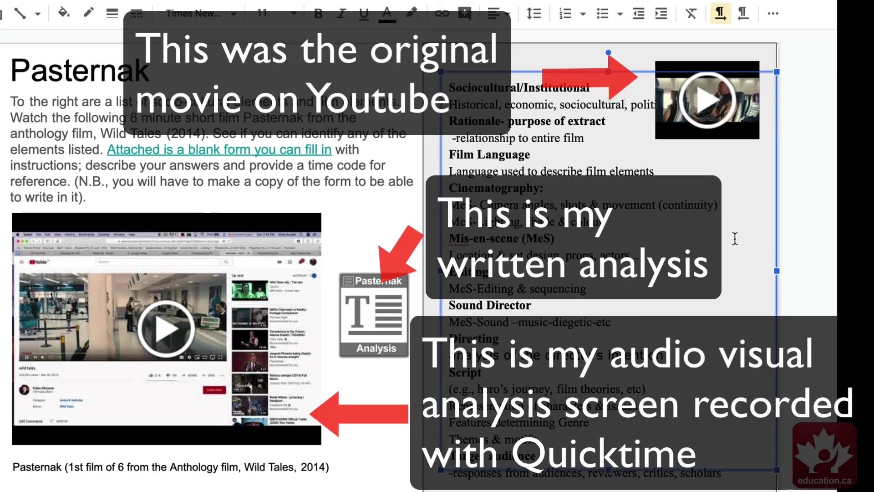
left_click_drag(777, 270, 726, 271)
left_click(631, 106)
key("Return")
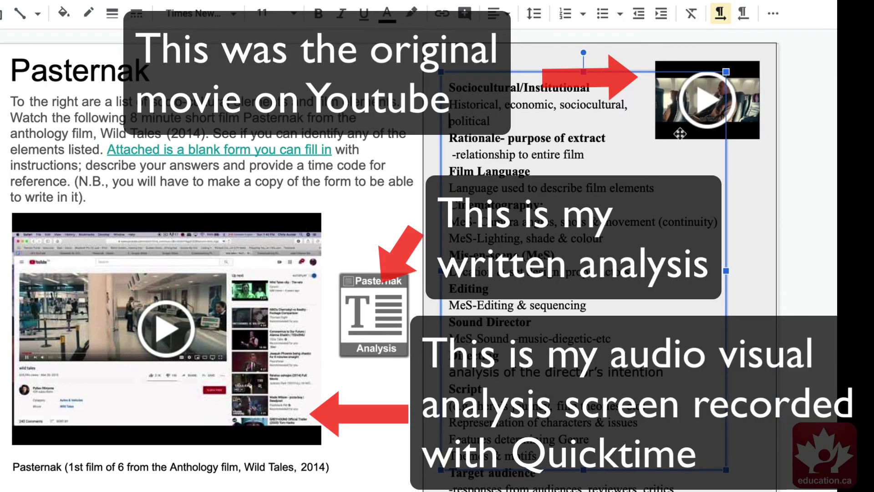
left_click(740, 98)
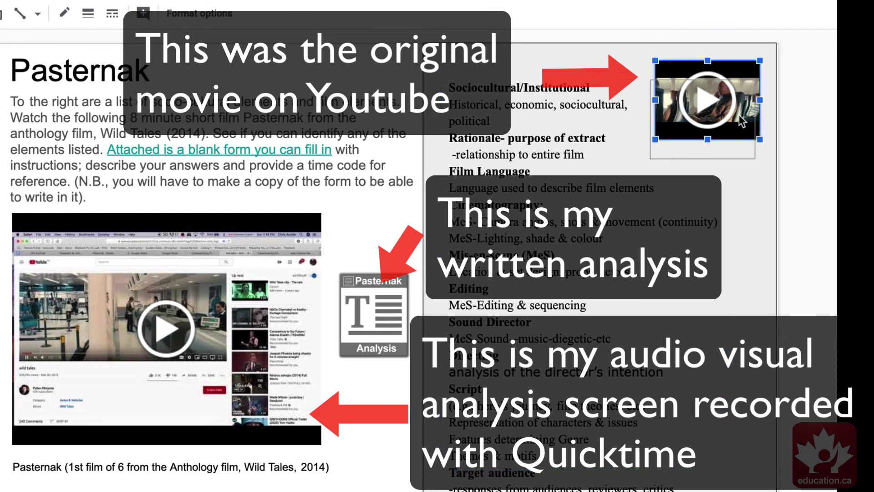